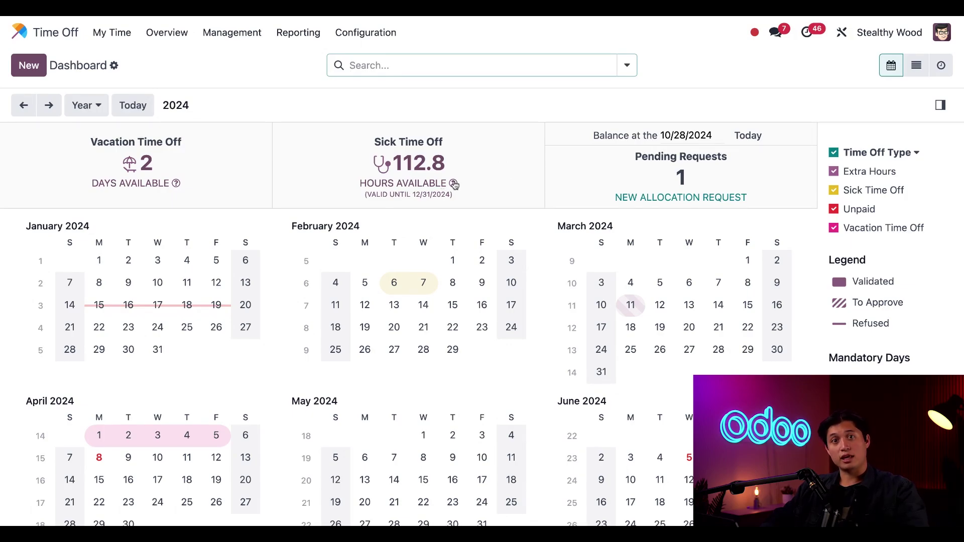
# Step: Review the sick time breakdown and the balances as of January 1, 2025, then return to today
pyautogui.click(454, 184)
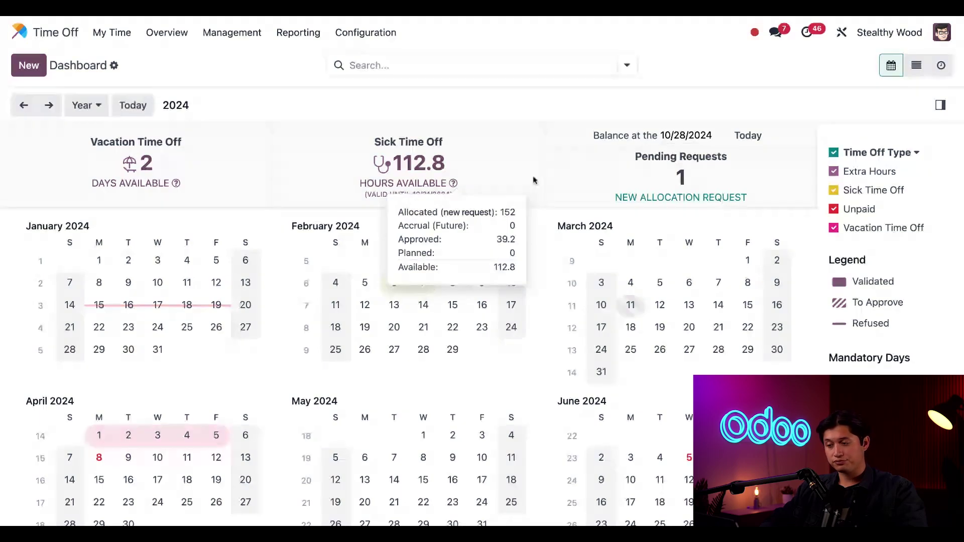
pyautogui.click(532, 109)
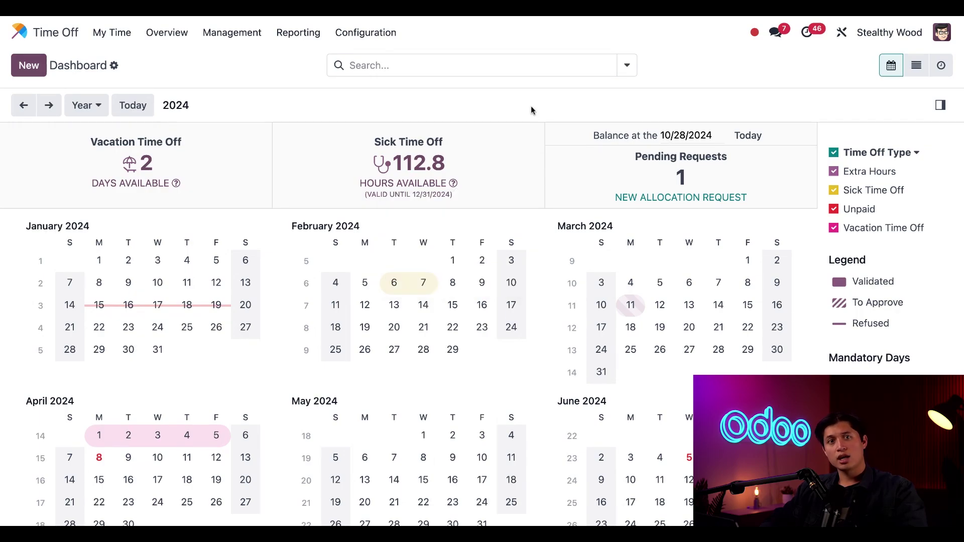
pyautogui.click(672, 136)
pyautogui.click(678, 173)
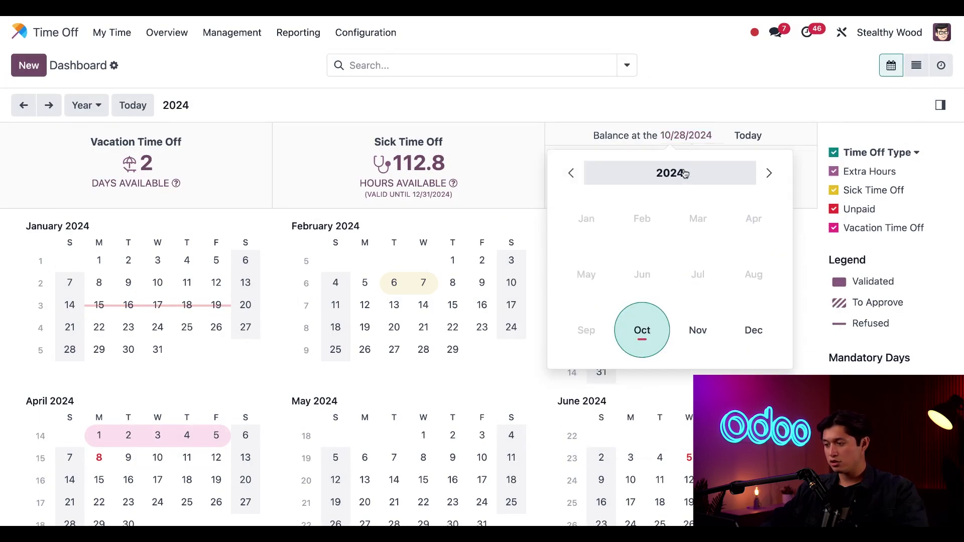
pyautogui.click(768, 173)
pyautogui.click(586, 221)
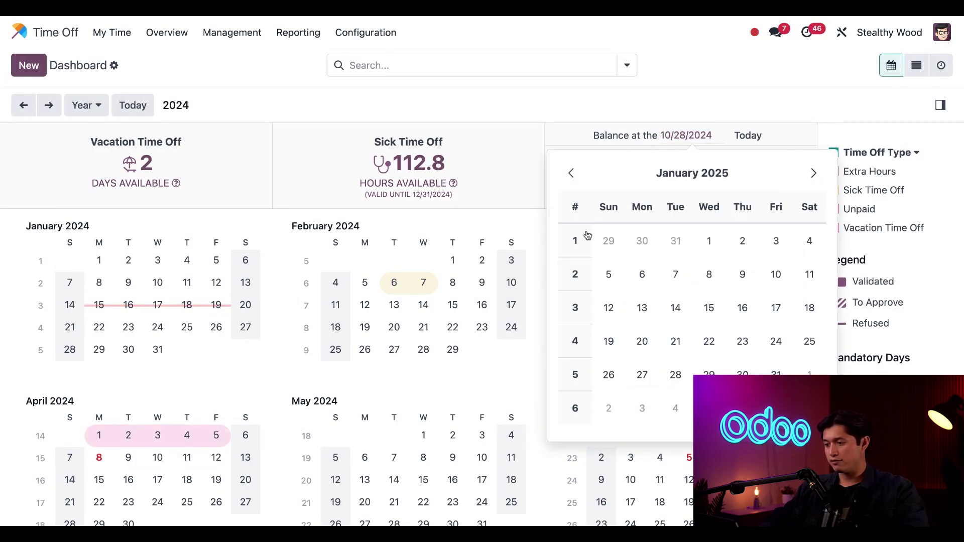
pyautogui.click(710, 239)
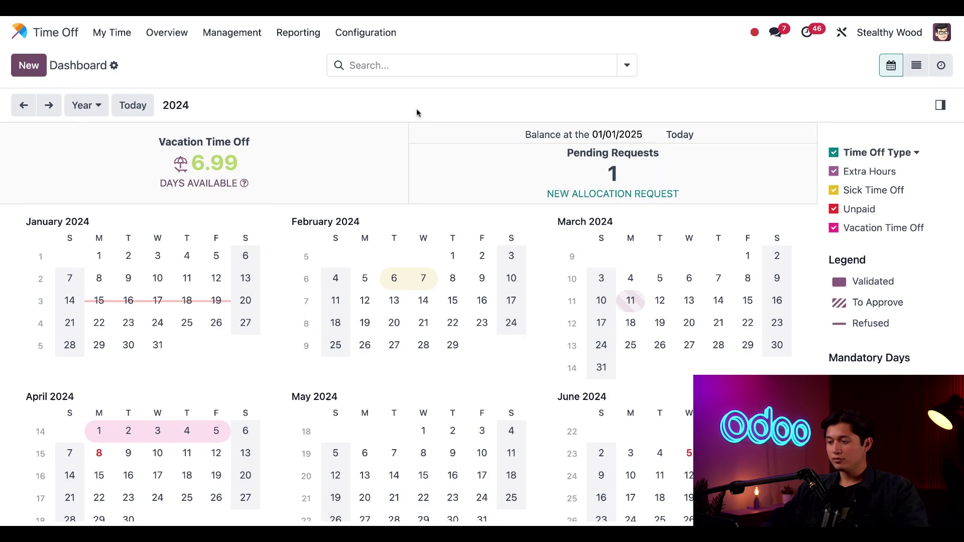
pyautogui.click(679, 134)
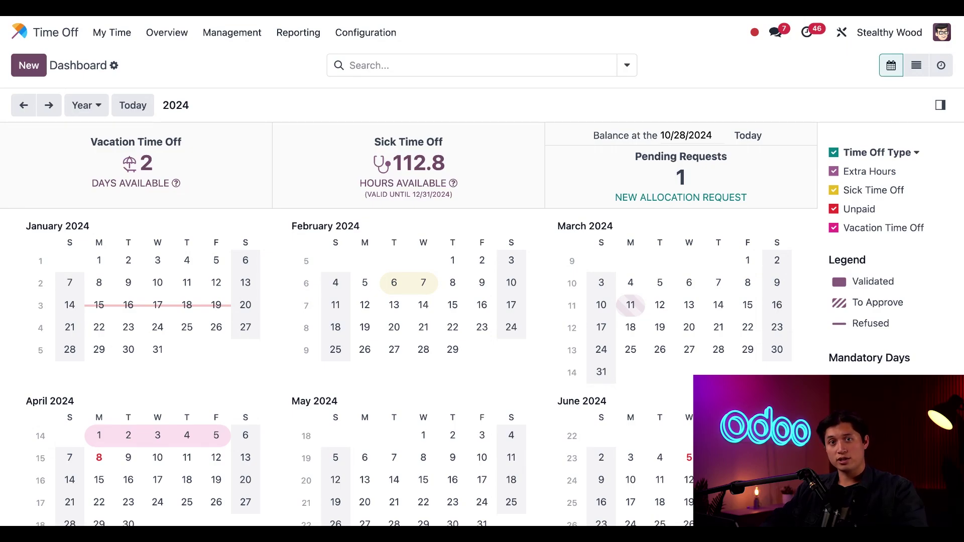
# Step: Submit a new allocation request for 5 days with the reason 'Family cruise!'
pyautogui.click(693, 198)
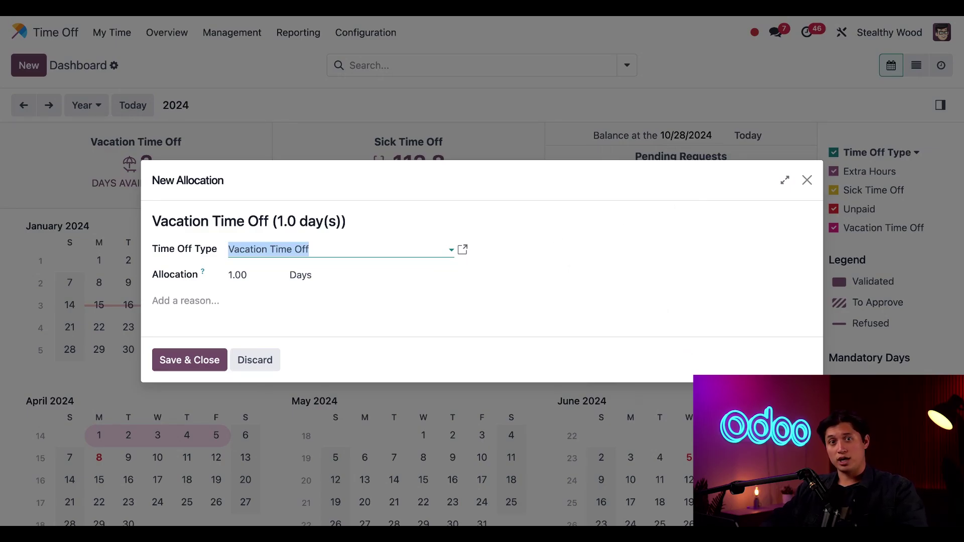
pyautogui.click(248, 280)
pyautogui.write('5')
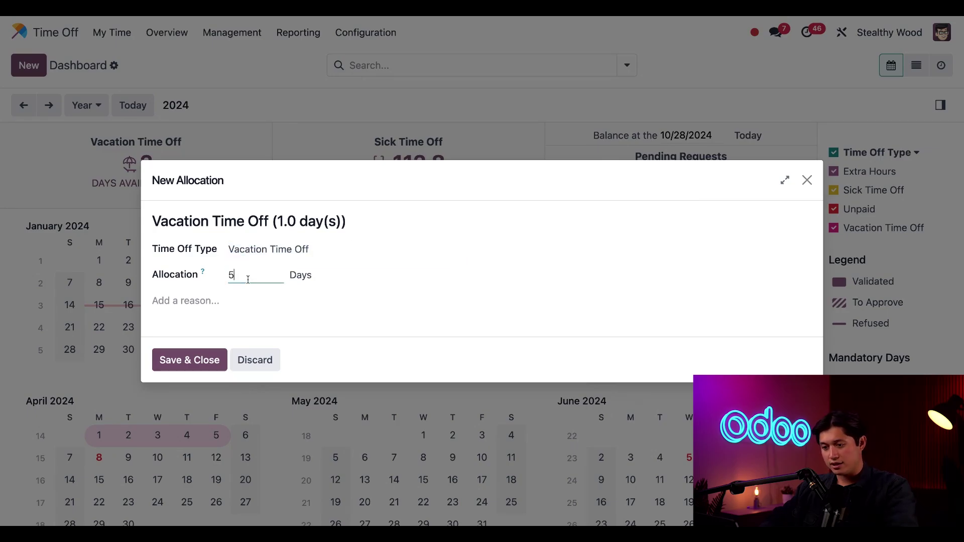
pyautogui.click(472, 286)
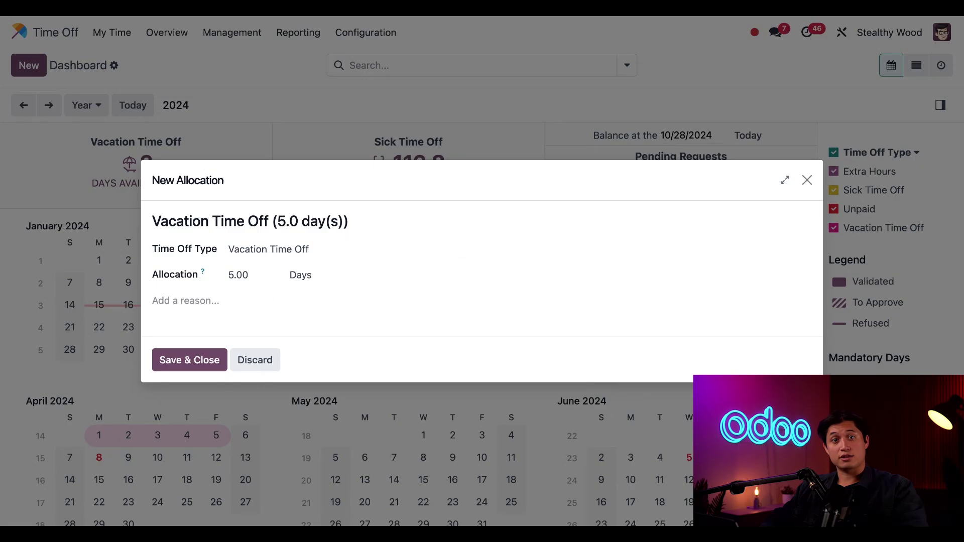
pyautogui.click(409, 304)
pyautogui.write('Fa')
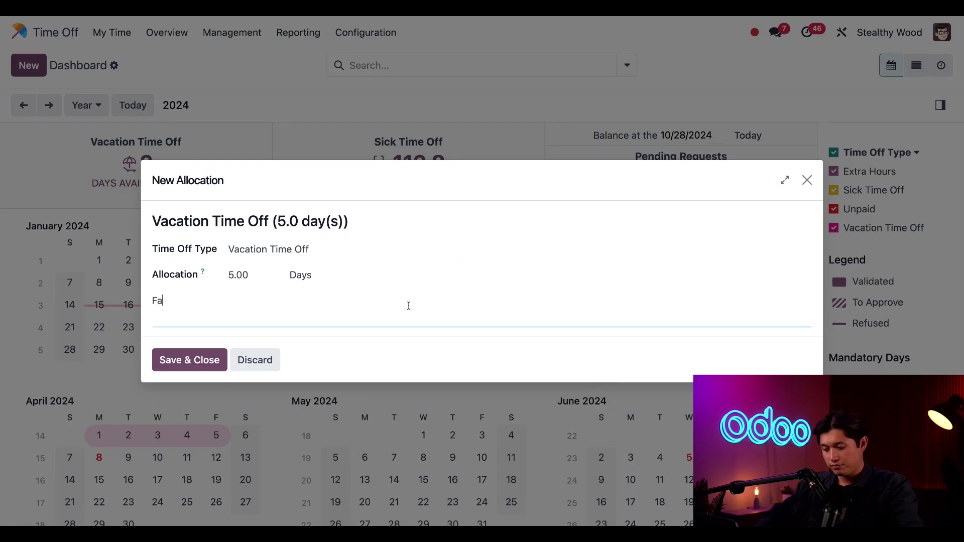
pyautogui.write('mily cruise')
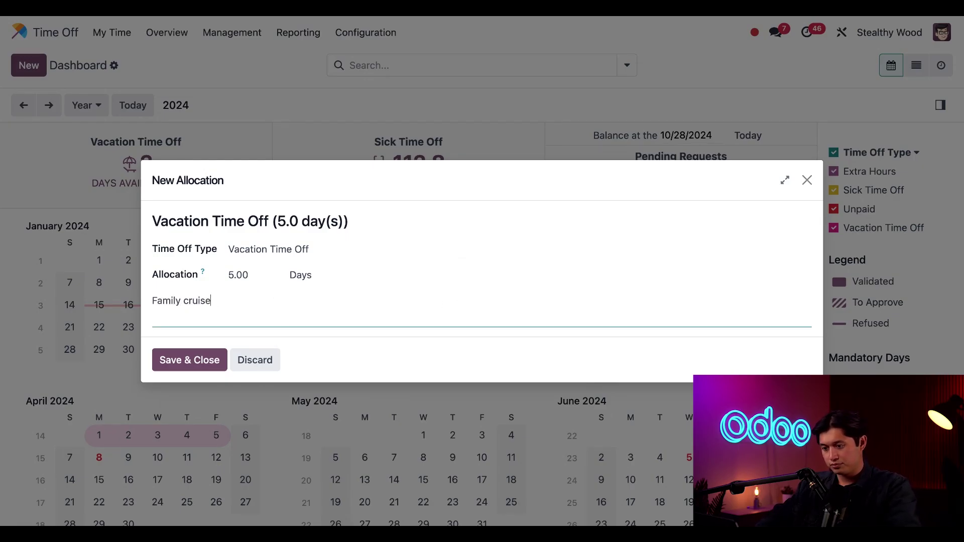
pyautogui.write('!')
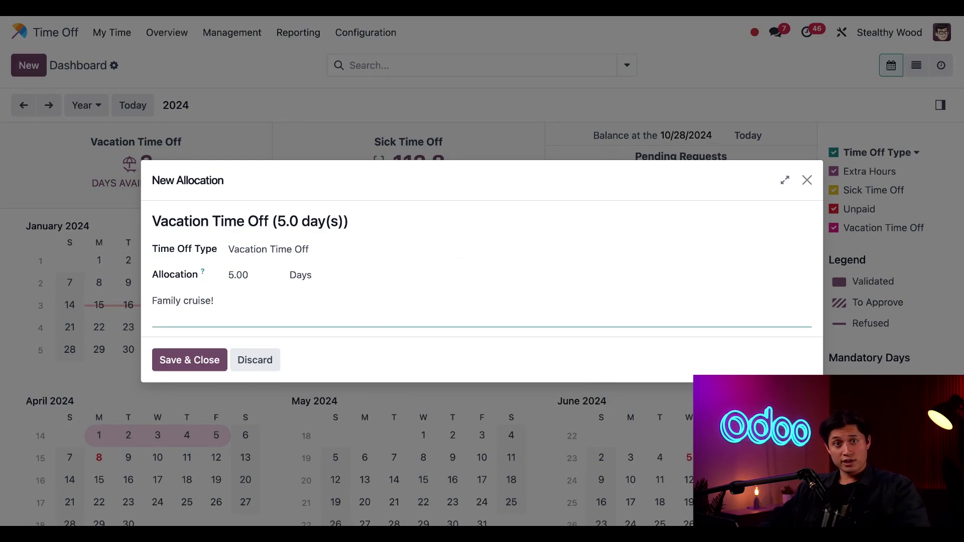
pyautogui.click(190, 362)
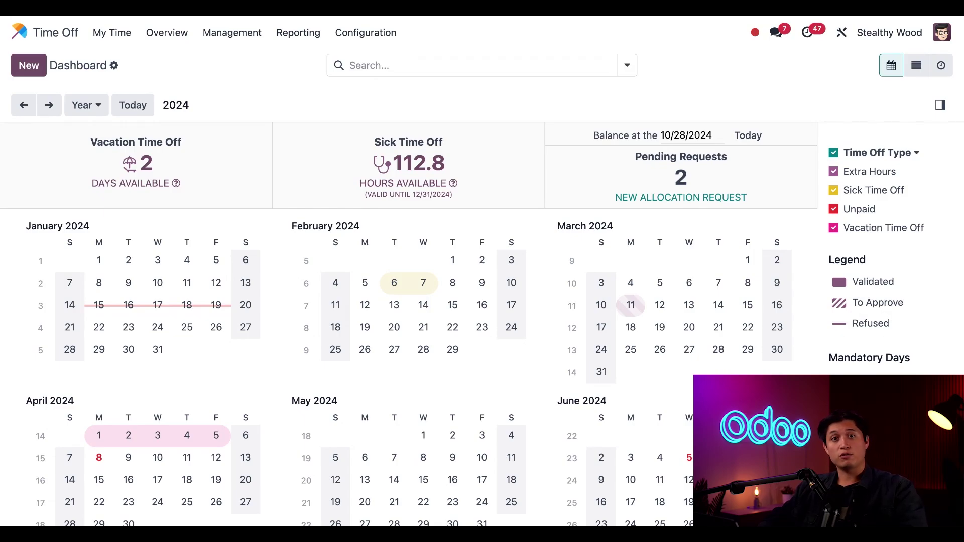
pyautogui.scroll(-1, 896, 251)
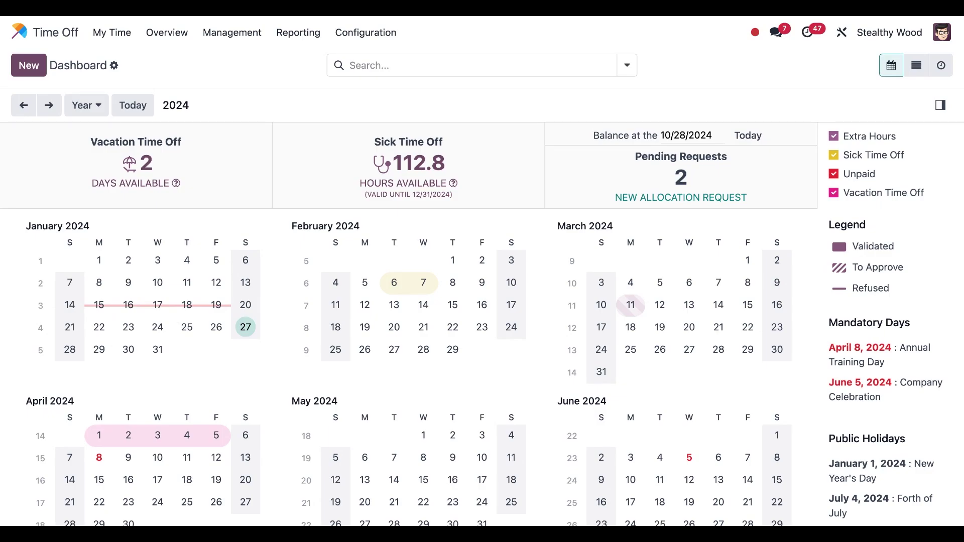
pyautogui.scroll(-2, 100, 372)
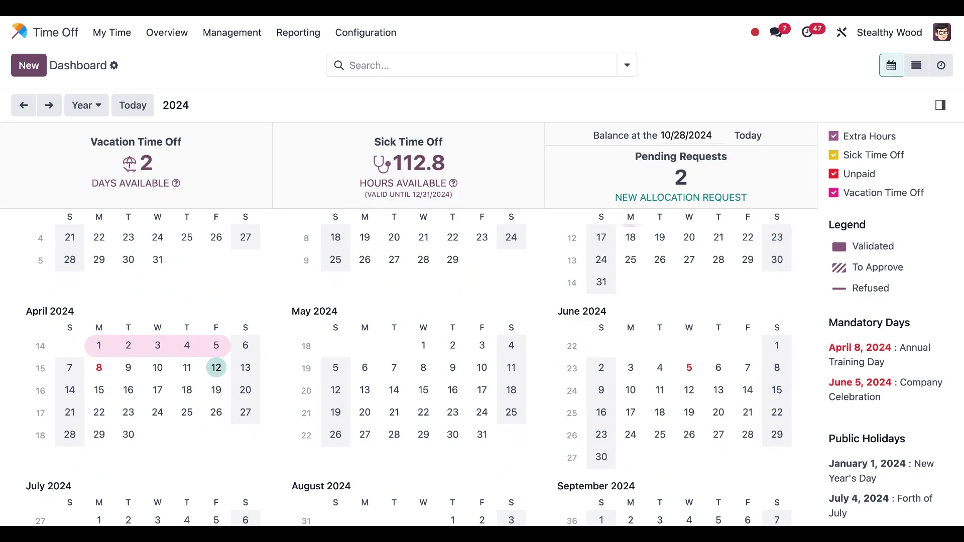
pyautogui.scroll(-2, 922, 383)
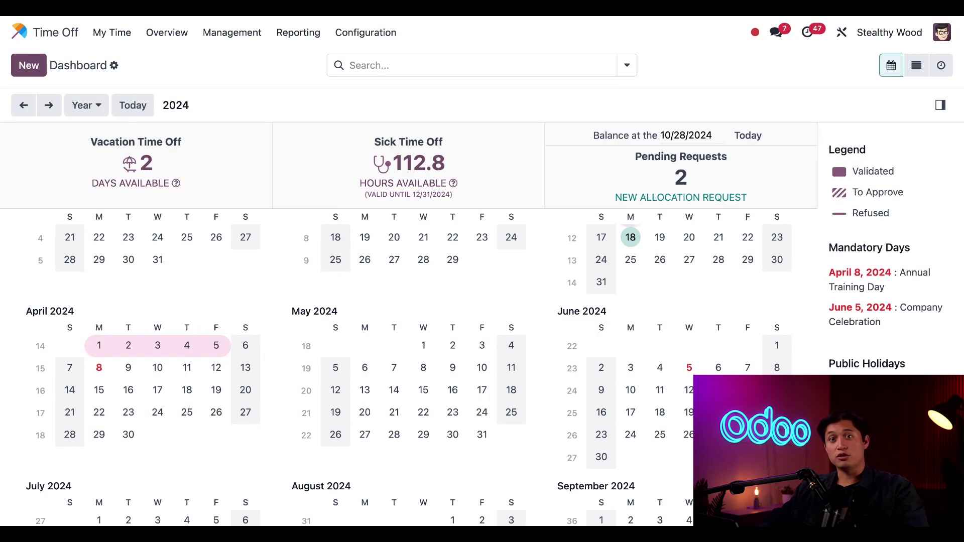
# Step: Start a new time off request covering the single day 12/06/2024
pyautogui.click(29, 65)
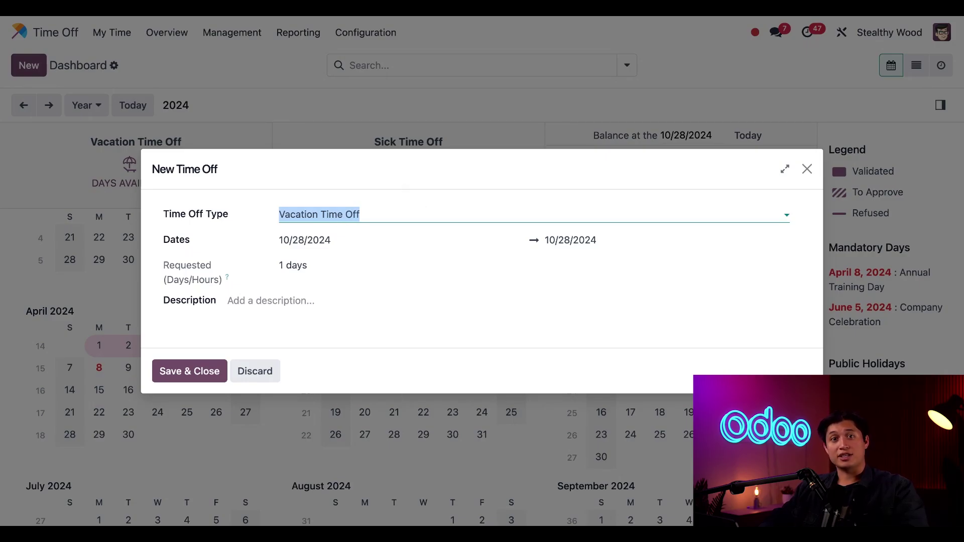
pyautogui.click(372, 246)
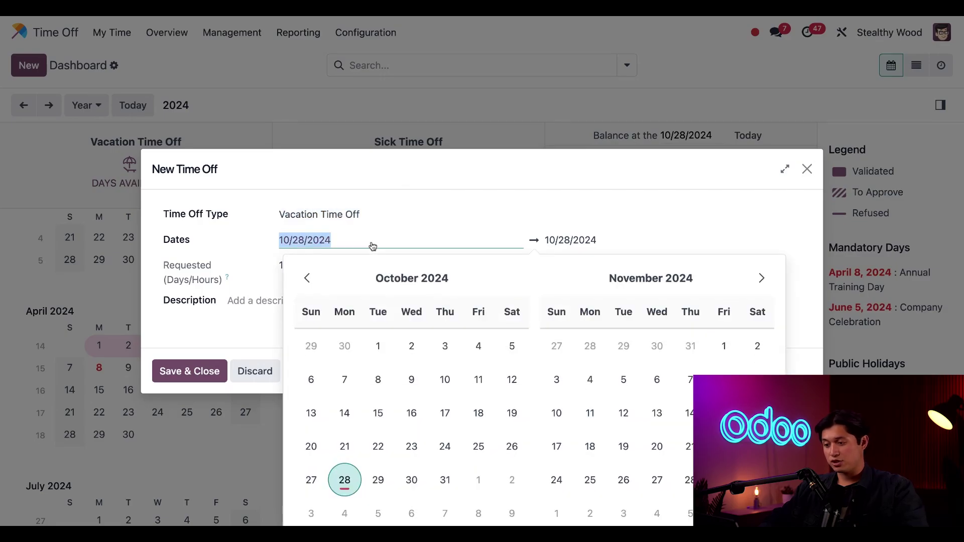
pyautogui.click(760, 279)
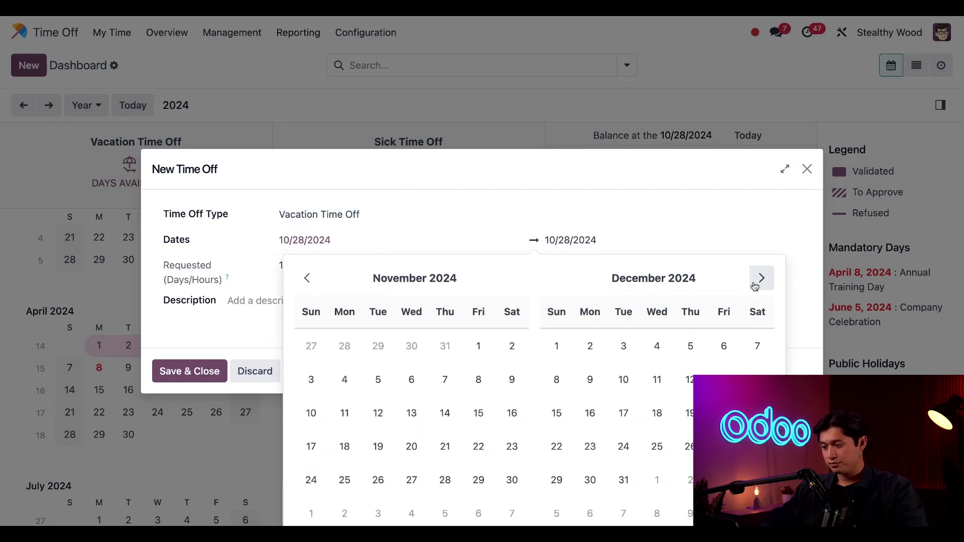
pyautogui.click(724, 348)
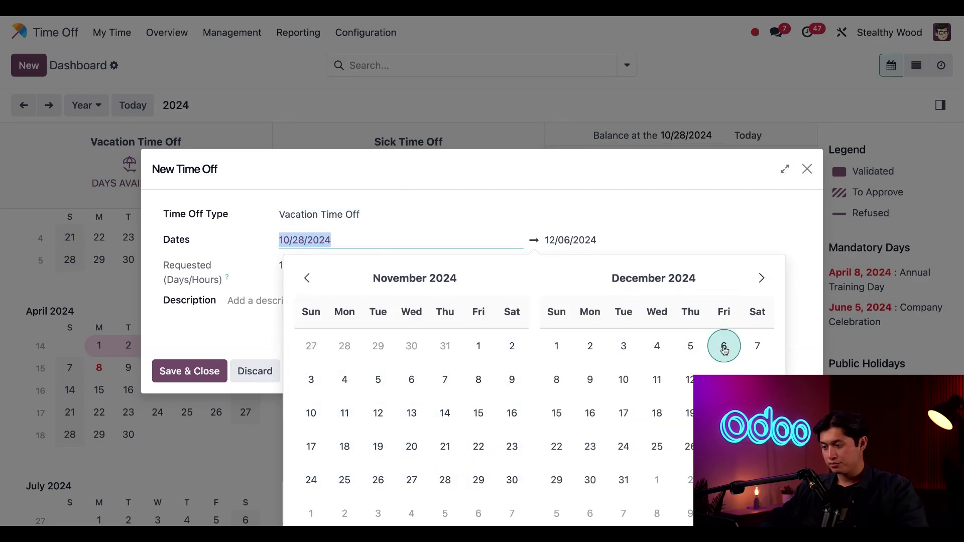
pyautogui.click(724, 349)
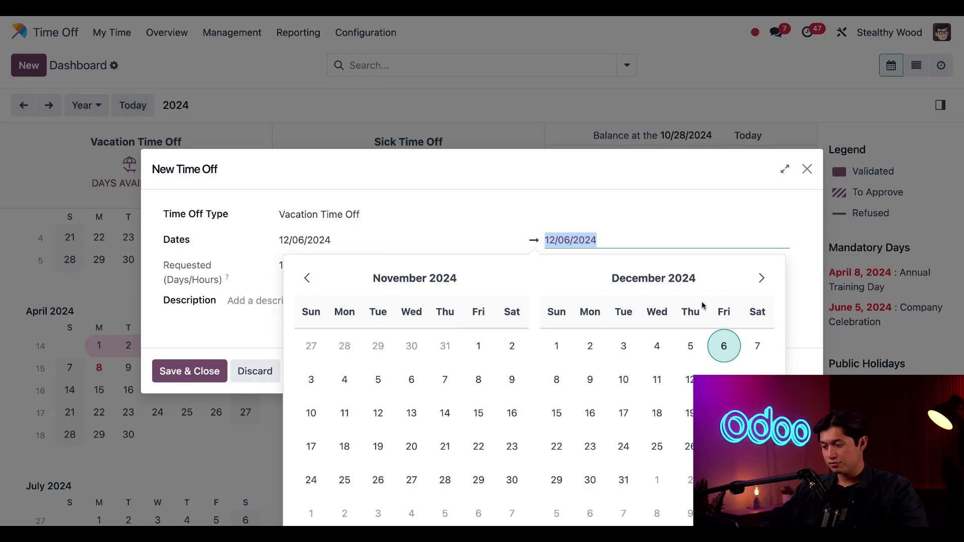
pyautogui.click(723, 346)
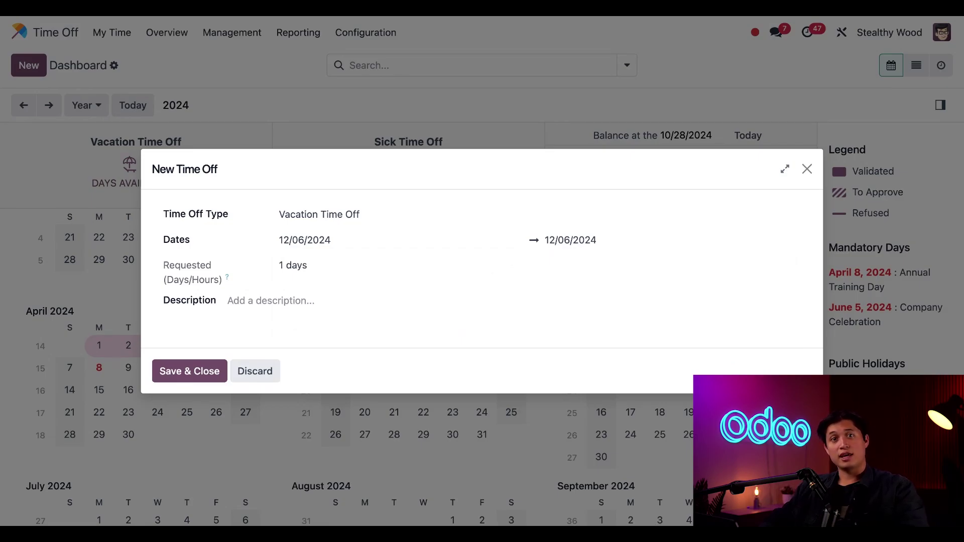
# Step: Describe the request as 'Granny's 100th bday bash!' and submit it
pyautogui.click(342, 305)
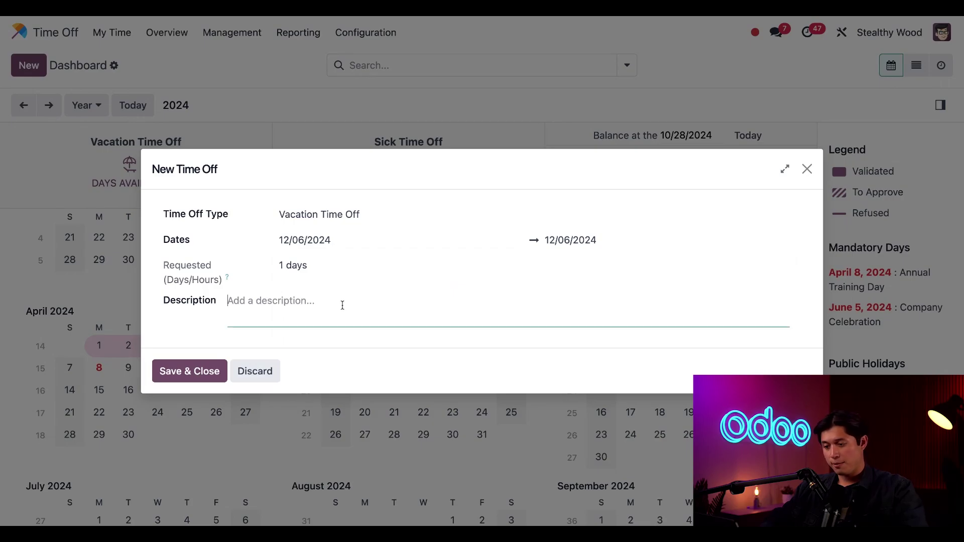
pyautogui.write('Grannyd')
pyautogui.press('BackSpace')
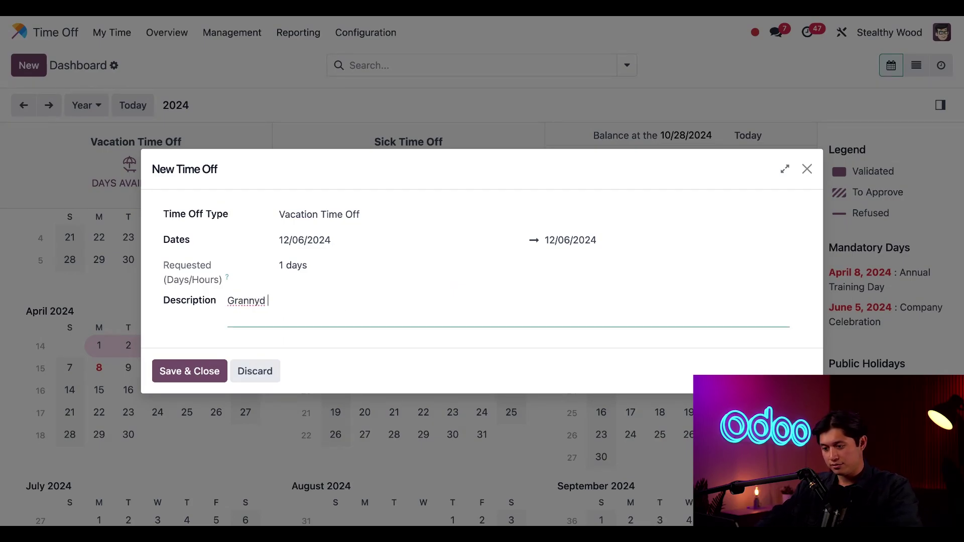
pyautogui.write("'s 100")
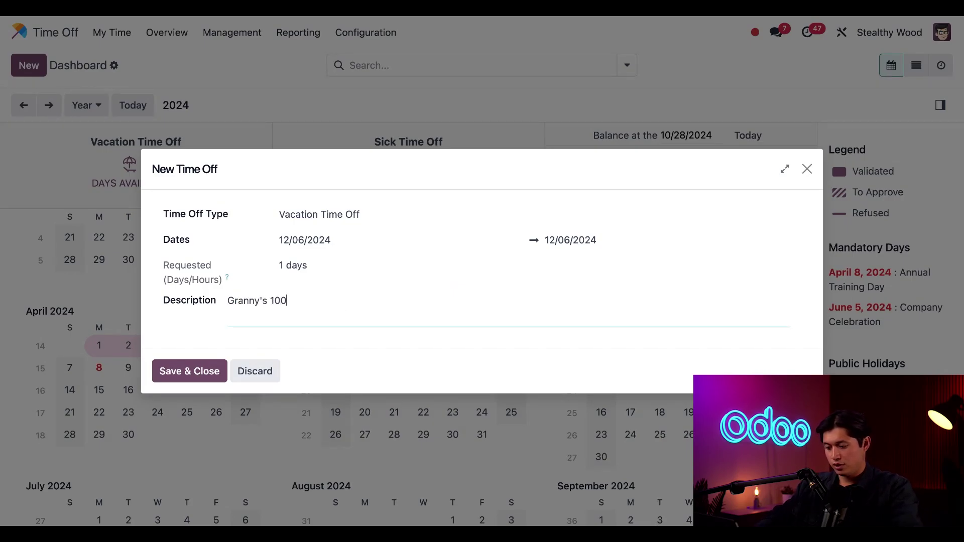
pyautogui.write('th bda')
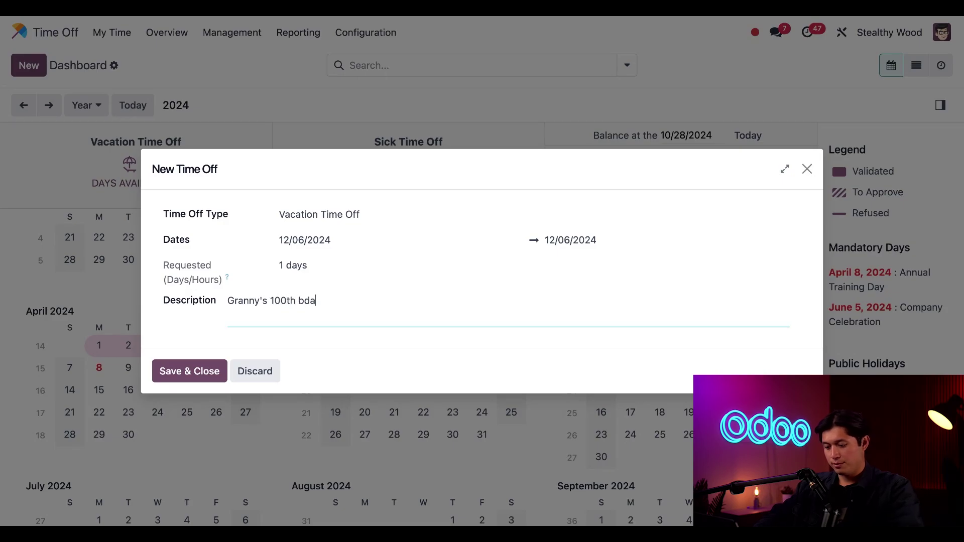
pyautogui.write('y bash!')
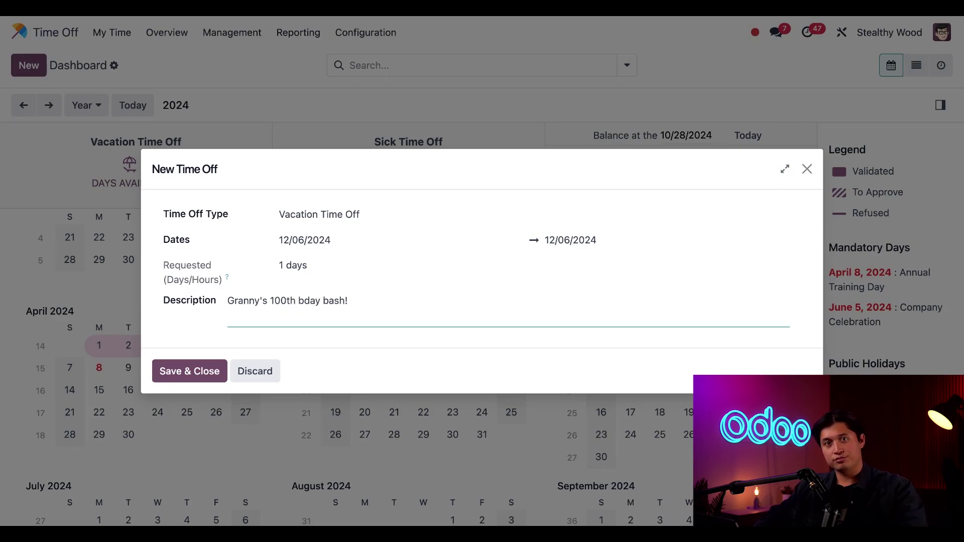
pyautogui.click(208, 372)
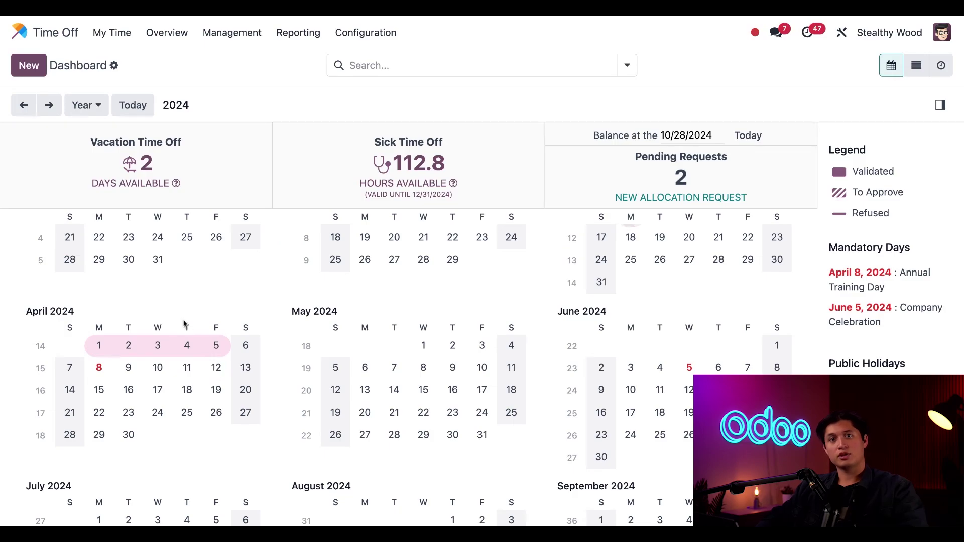
pyautogui.scroll(-3, 371, 301)
pyautogui.scroll(-1, 371, 304)
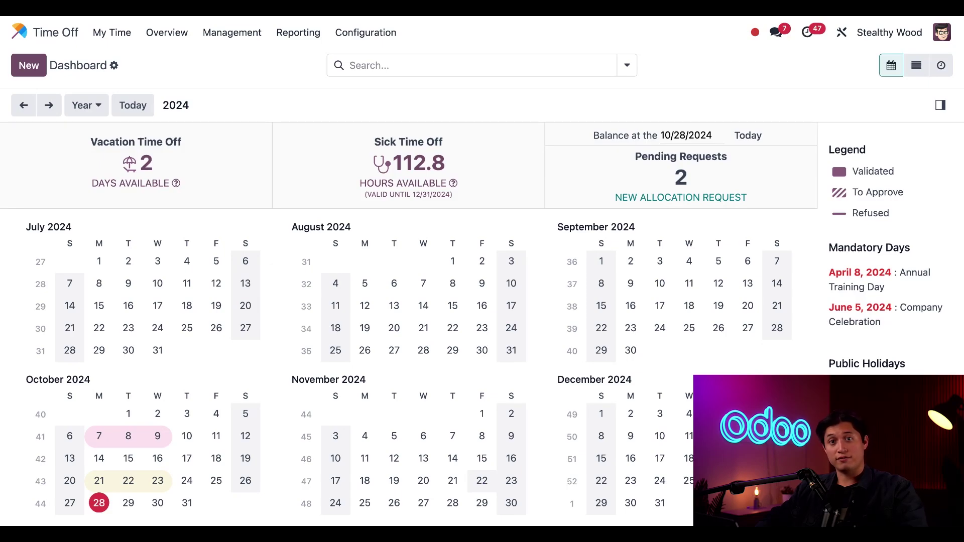
# Step: Open My Time Off and expand the December 2024 and October 2024 groups
pyautogui.click(116, 34)
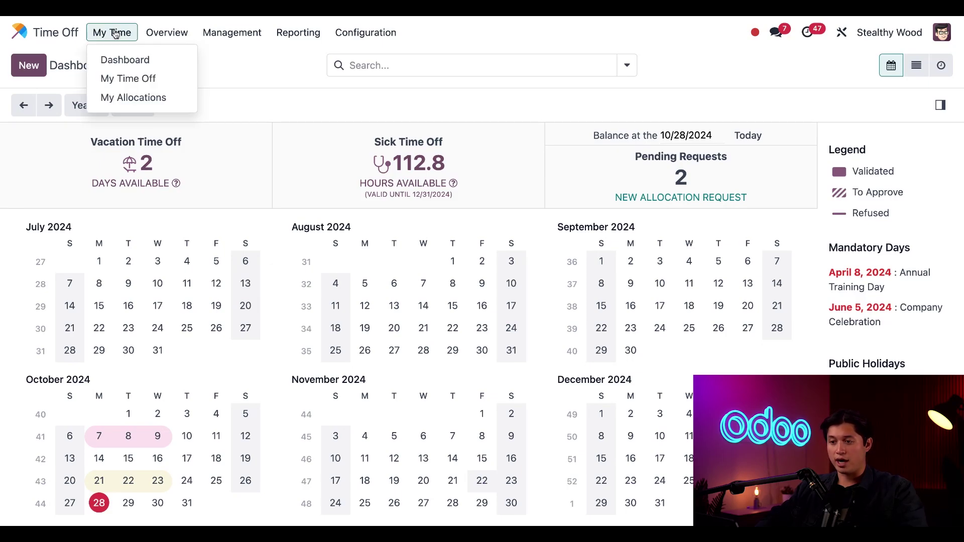
pyautogui.click(130, 80)
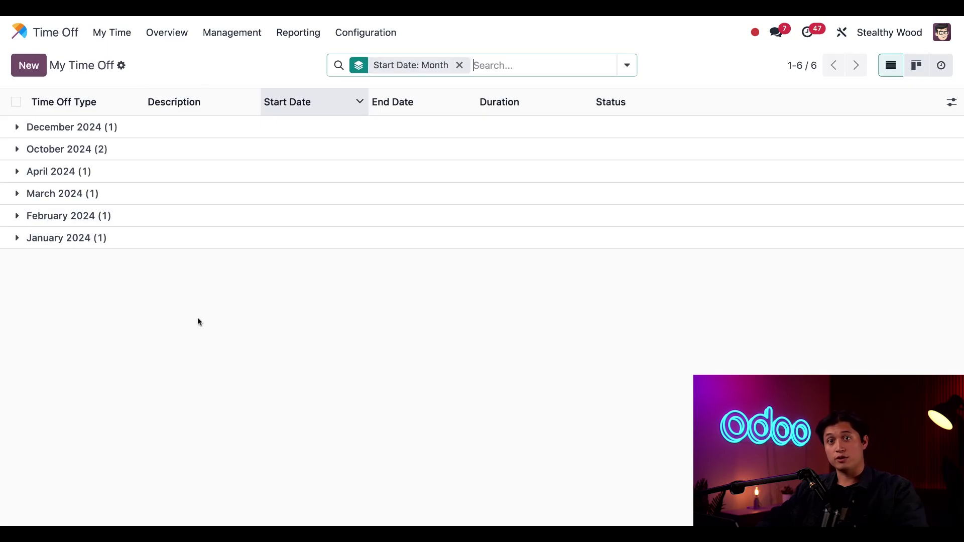
pyautogui.click(17, 128)
pyautogui.click(17, 178)
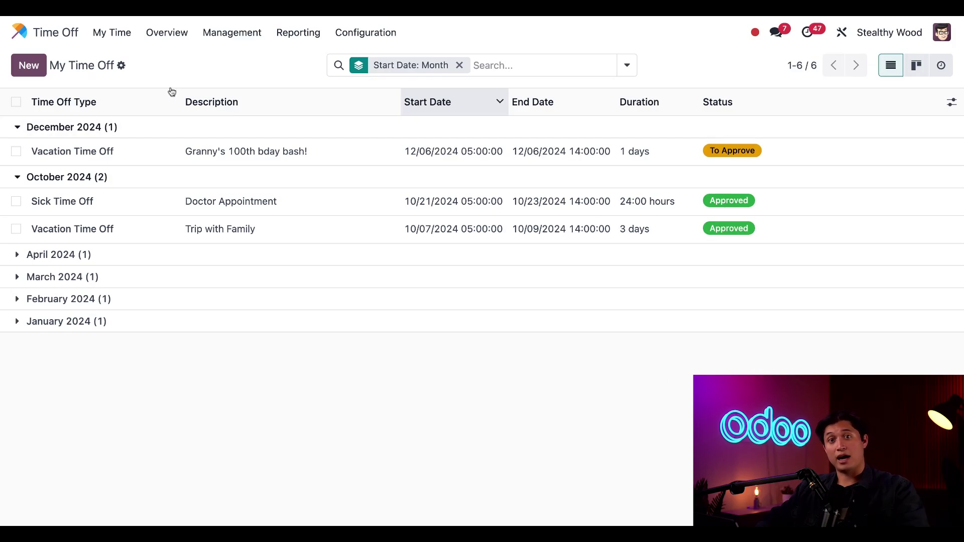
# Step: Open the My Allocations list from the My Time menu
pyautogui.click(120, 34)
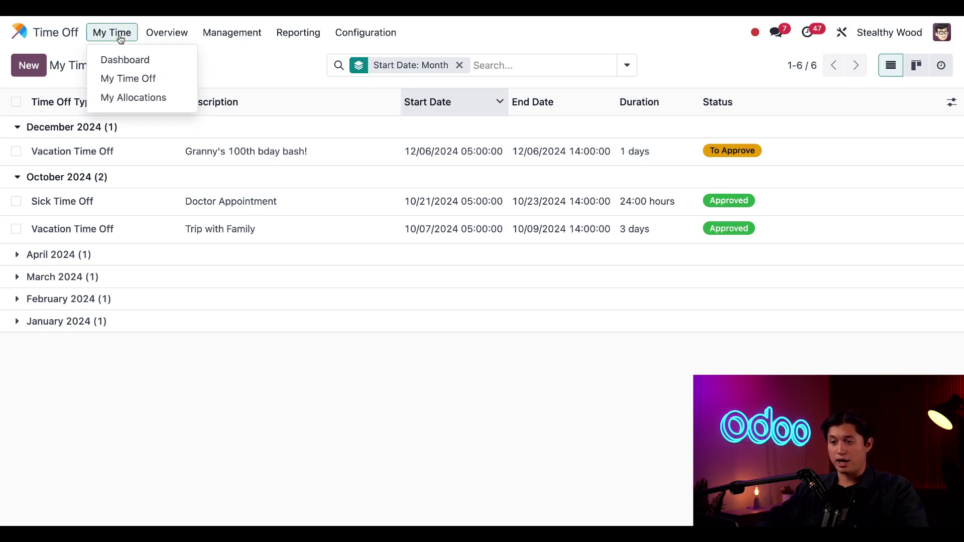
pyautogui.click(148, 100)
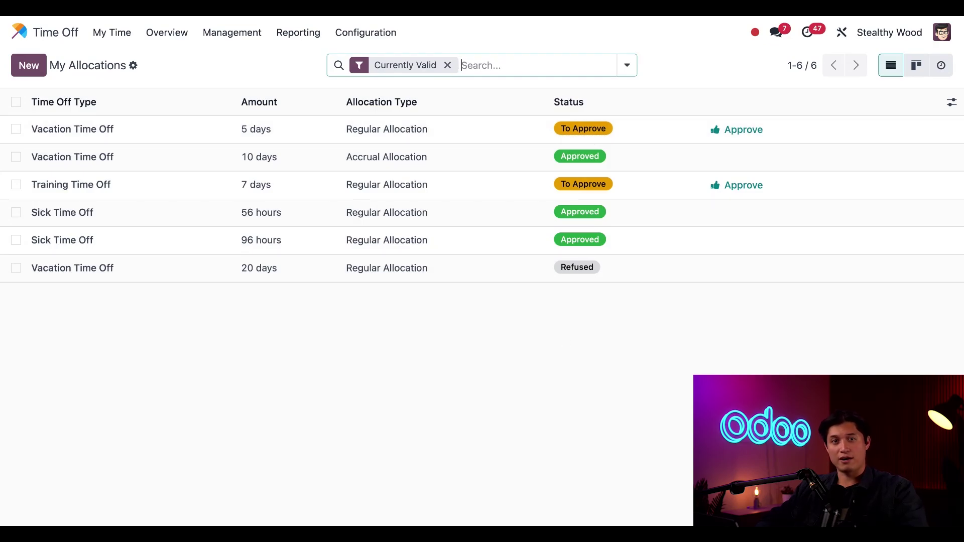
# Step: Open the first 5-day Vacation Time Off allocation row, still awaiting approval
pyautogui.click(173, 137)
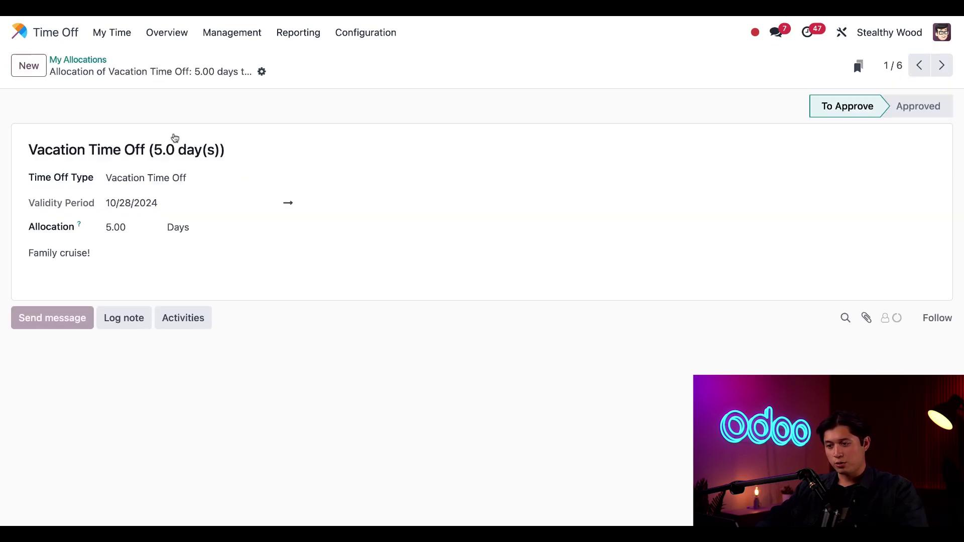